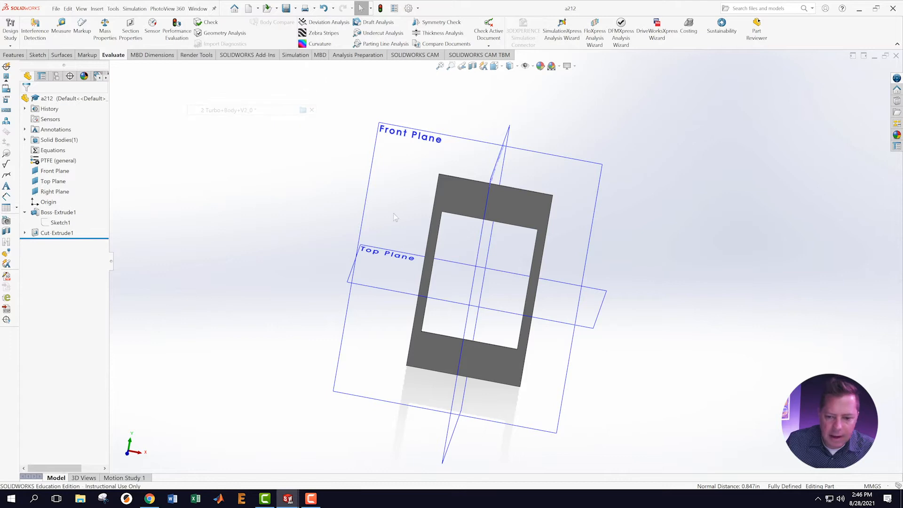
Step: Switch from the turbo body model to the open gasket part a212
{"action": "middle_click_drag", "start_coordinate": [395, 153], "coordinate": [356, 164]}
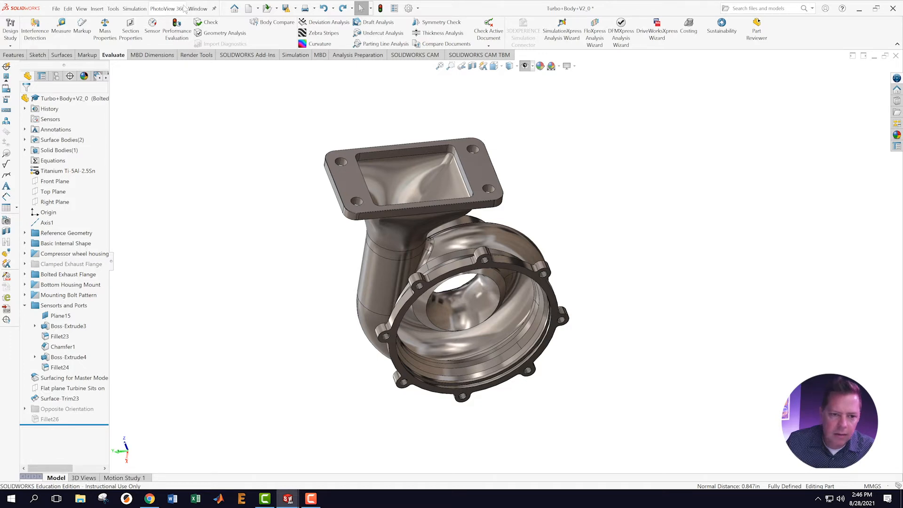
{"action": "left_click", "coordinate": [197, 9]}
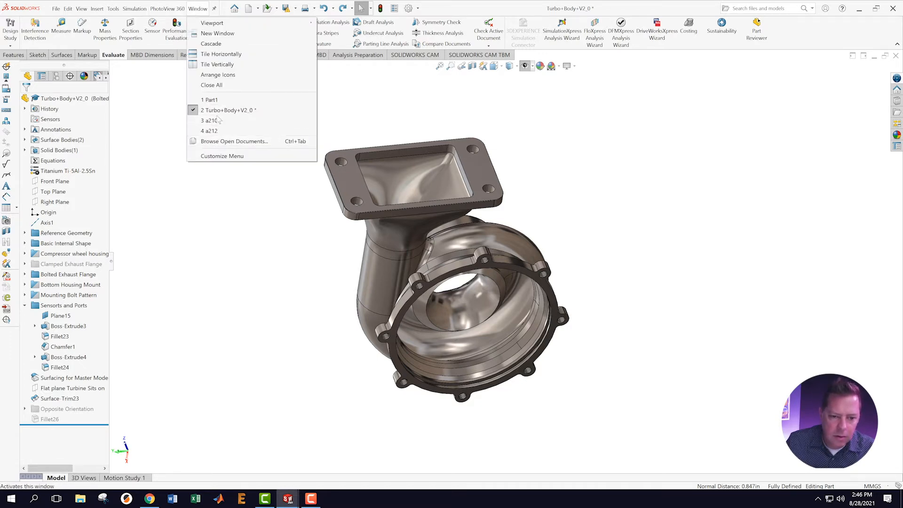
{"action": "left_click", "coordinate": [209, 131]}
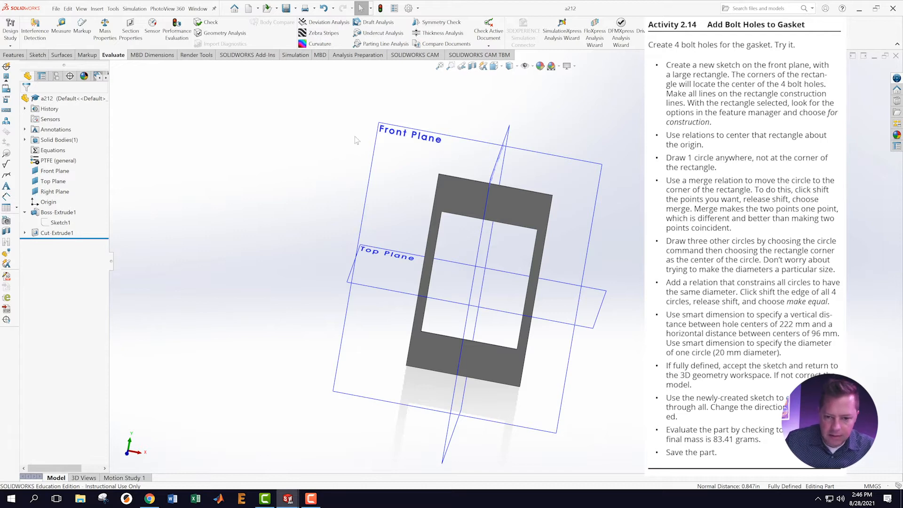
Step: Start a new sketch on the Front Plane and orient the view normal to it
{"action": "left_click", "coordinate": [387, 133]}
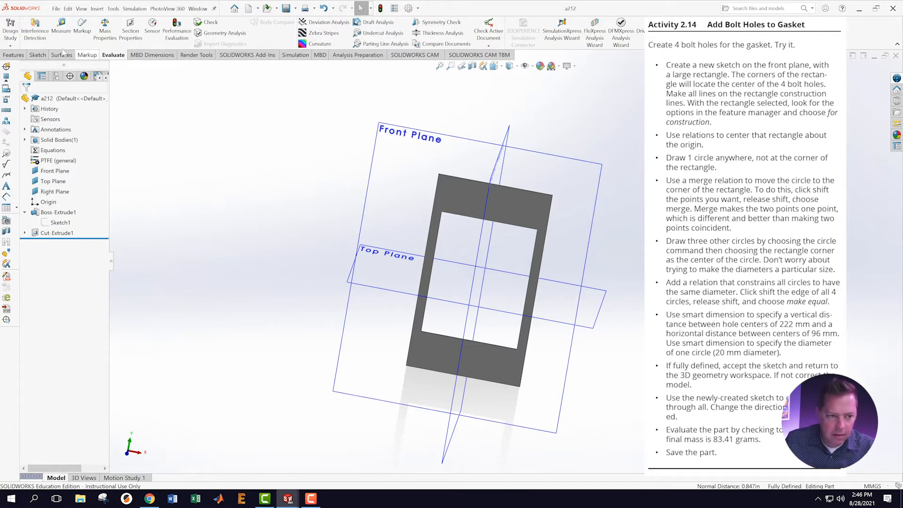
{"action": "left_click", "coordinate": [38, 55]}
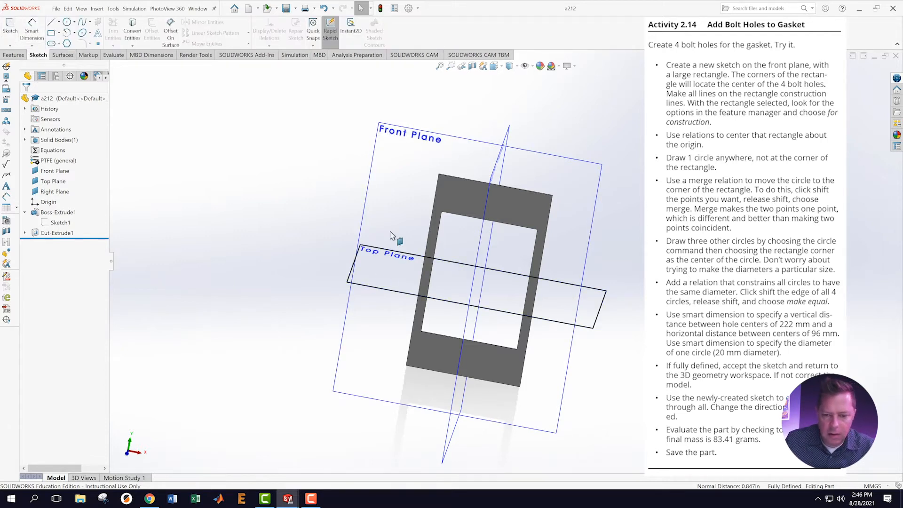
{"action": "right_click", "coordinate": [397, 141]}
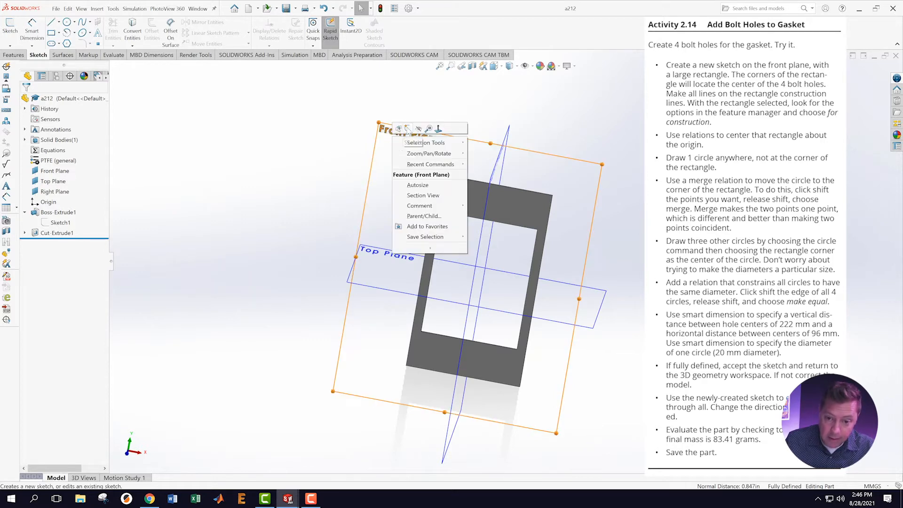
{"action": "left_click", "coordinate": [408, 129]}
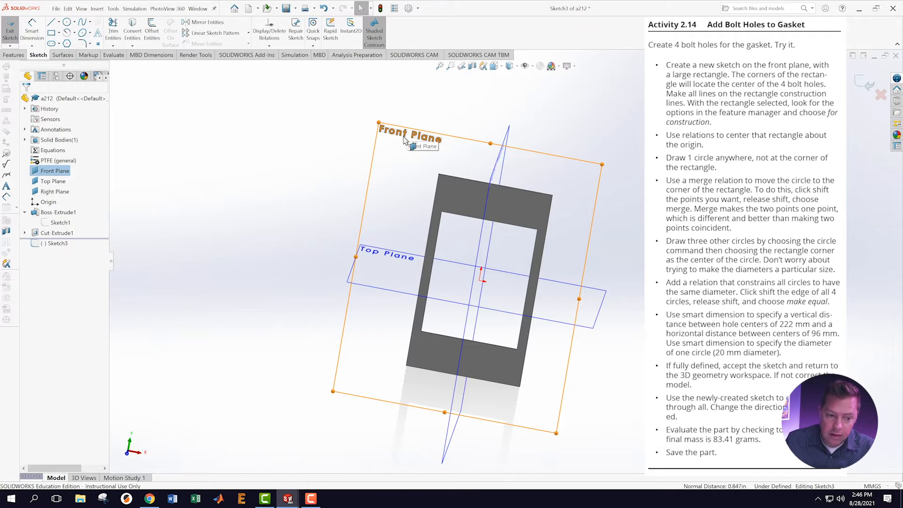
{"action": "right_click", "coordinate": [55, 245]}
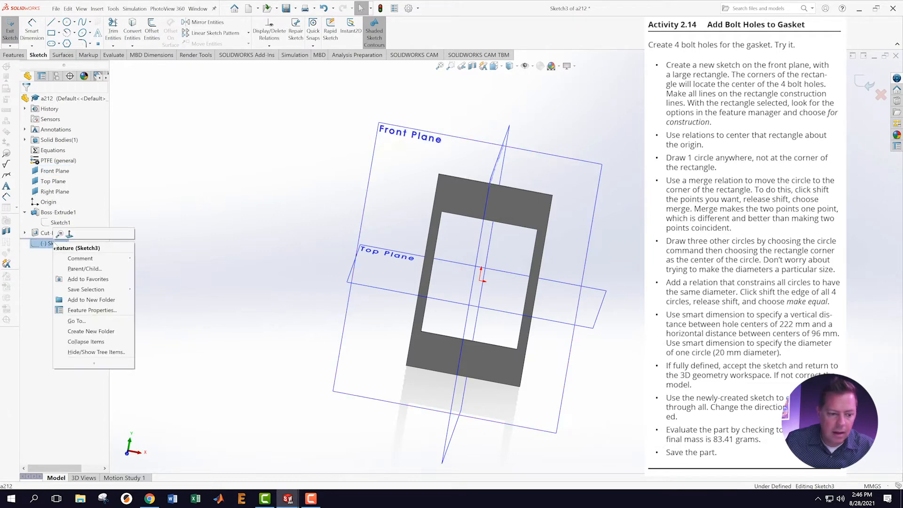
{"action": "left_click", "coordinate": [74, 237]}
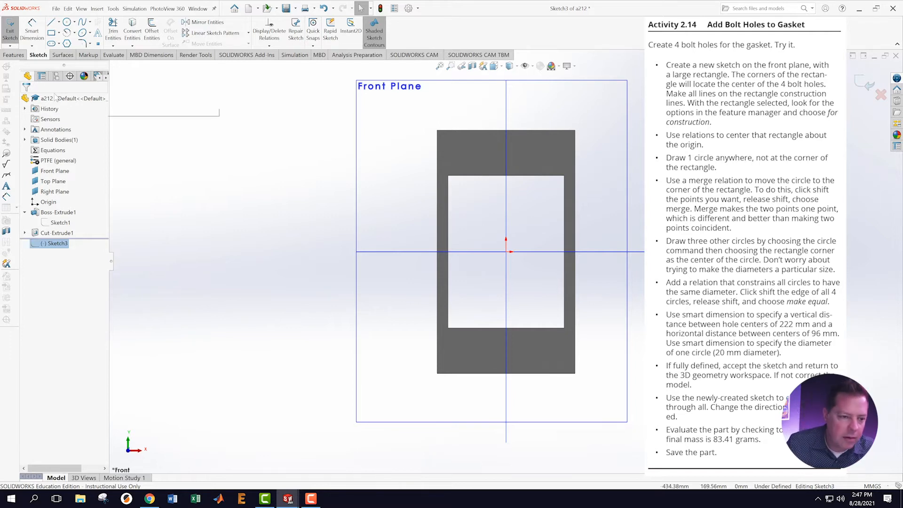
Step: Sketch a corner rectangle about 121 mm wide and 229 mm high around the gasket opening and make its lines construction geometry
{"action": "left_click", "coordinate": [52, 33]}
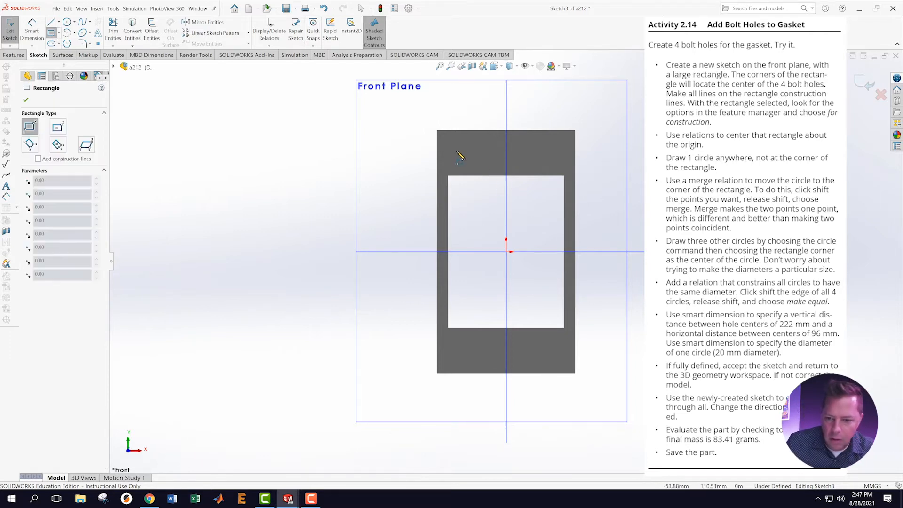
{"action": "left_click", "coordinate": [452, 149]}
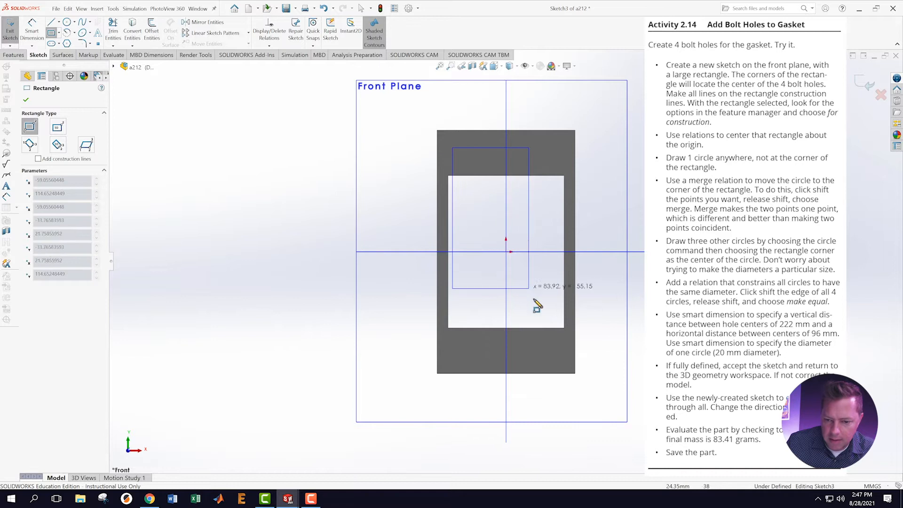
{"action": "left_click", "coordinate": [563, 355]}
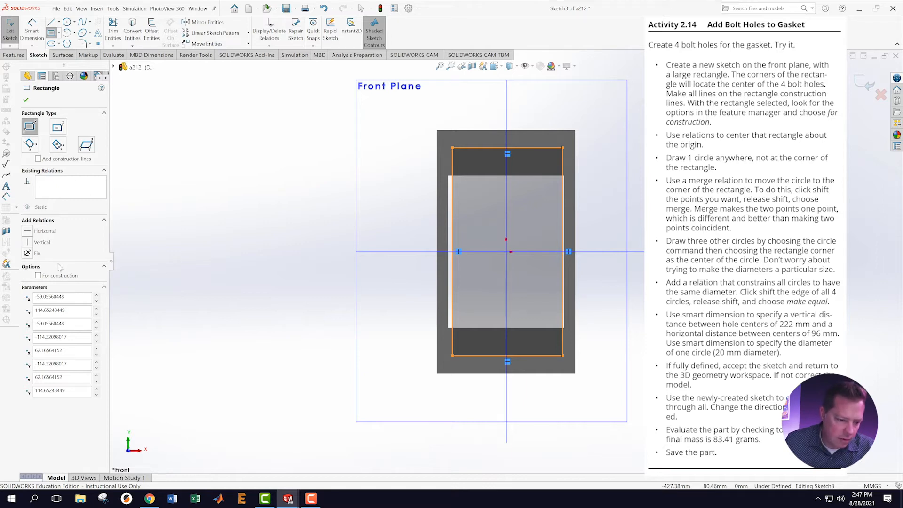
{"action": "left_click", "coordinate": [38, 276]}
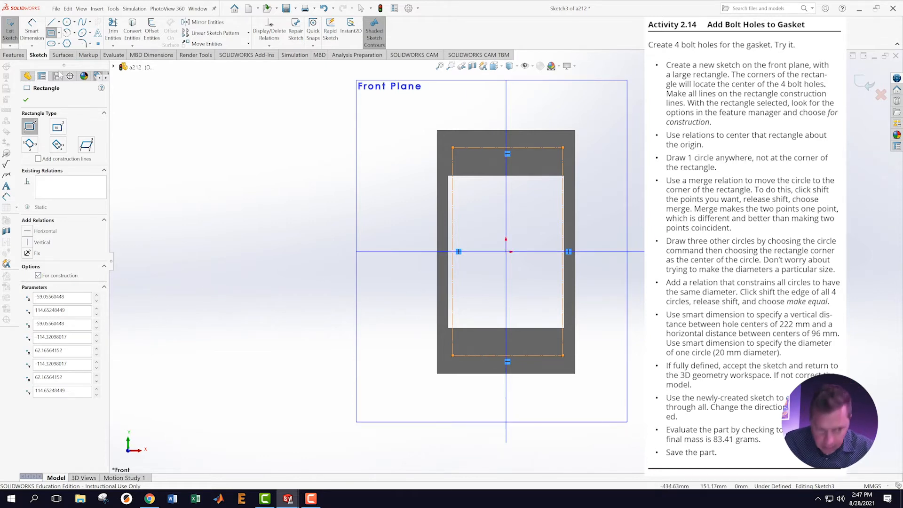
{"action": "left_click", "coordinate": [26, 100]}
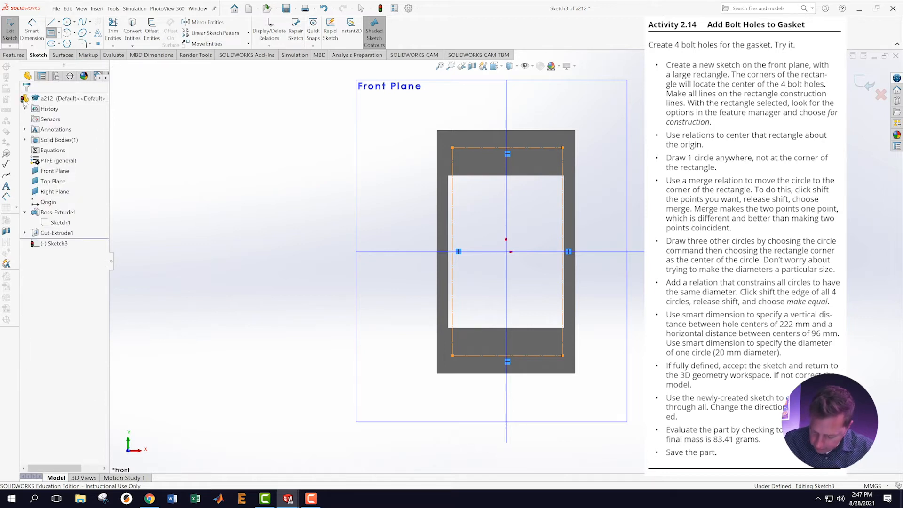
{"action": "key", "text": "Escape"}
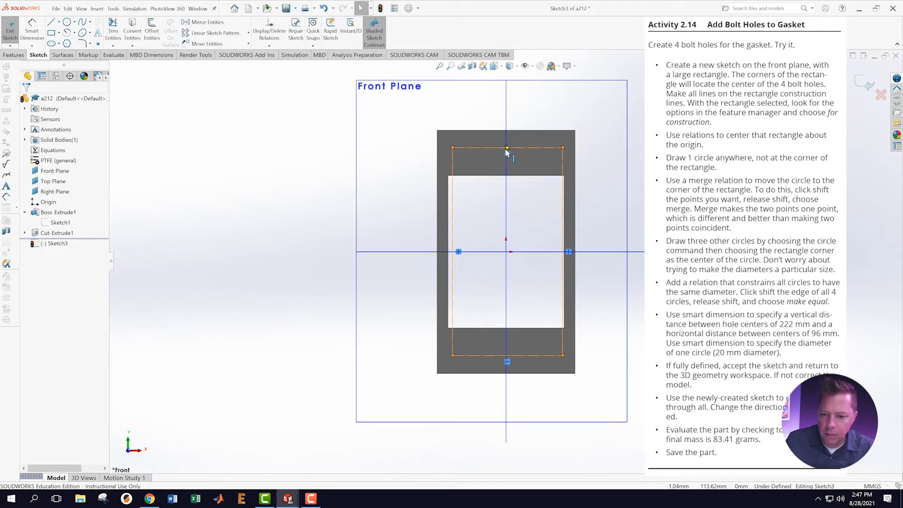
Step: Make the midpoint of the construction rectangle's upper edge coincident with the Right Plane
{"action": "left_click", "coordinate": [507, 149]}
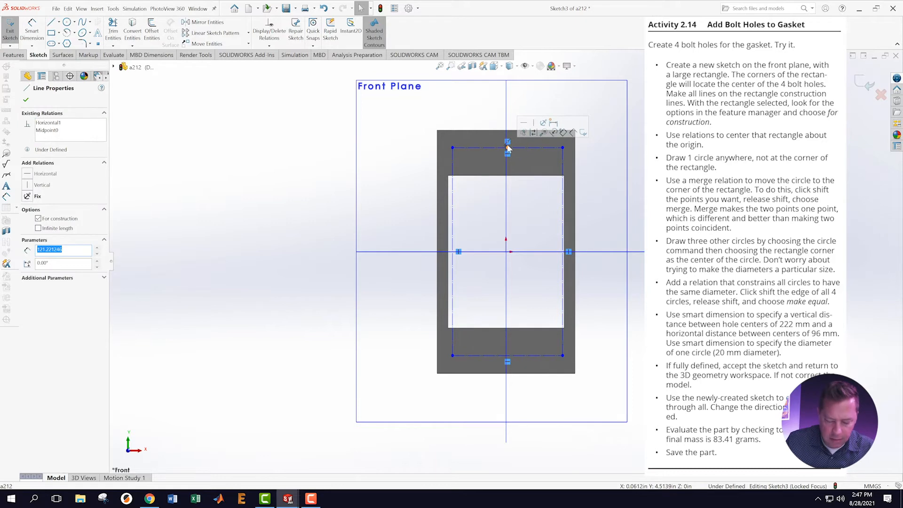
{"action": "left_click", "coordinate": [507, 148]}
{"action": "left_click", "coordinate": [506, 115], "text": "shift"}
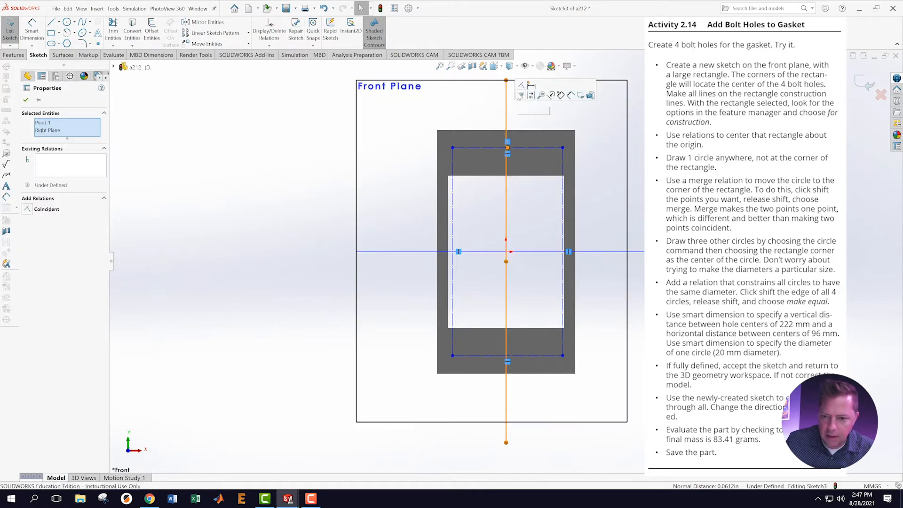
{"action": "left_click", "coordinate": [525, 91]}
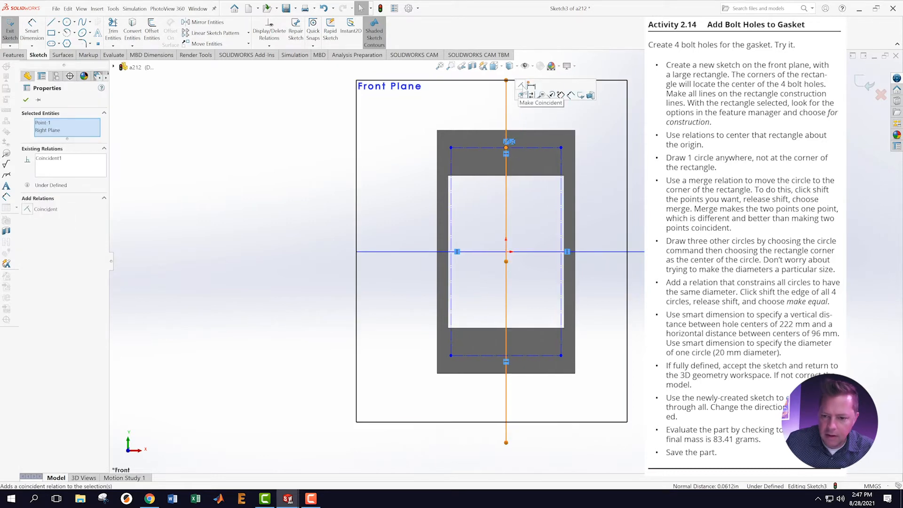
Step: Make the midpoint of the construction rectangle's left edge coincident with the Top Plane
{"action": "left_click", "coordinate": [451, 254]}
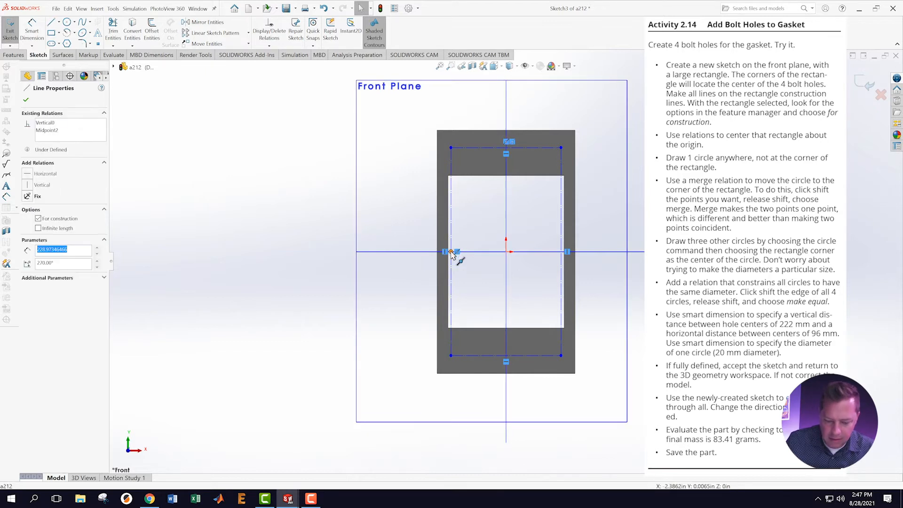
{"action": "left_click", "coordinate": [416, 253], "text": "shift"}
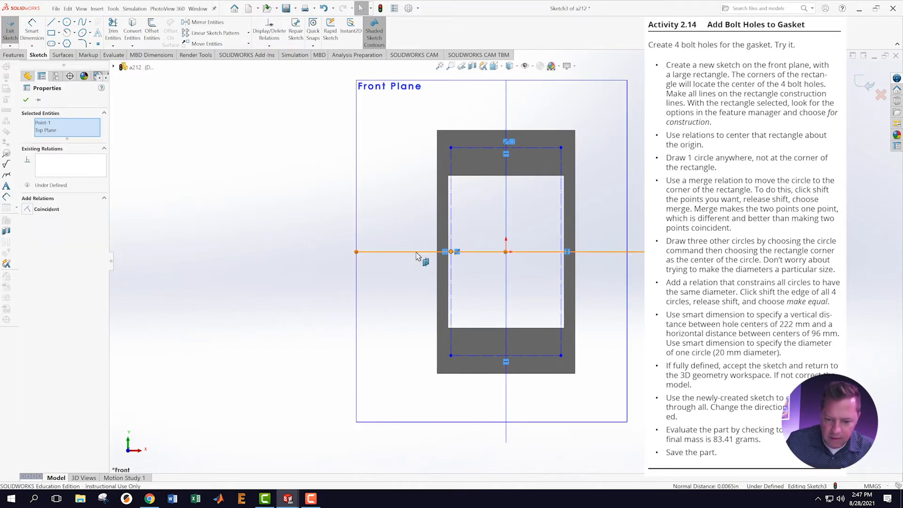
{"action": "left_click", "coordinate": [438, 244]}
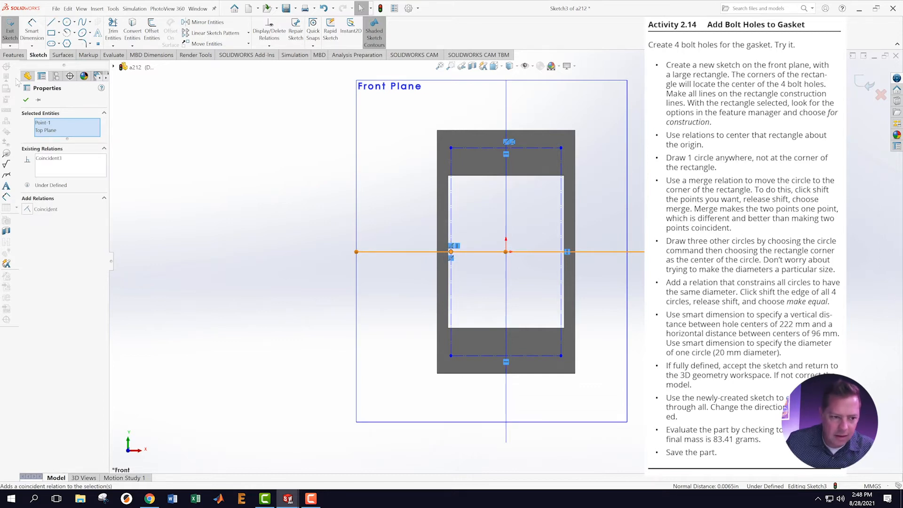
{"action": "left_click", "coordinate": [26, 100]}
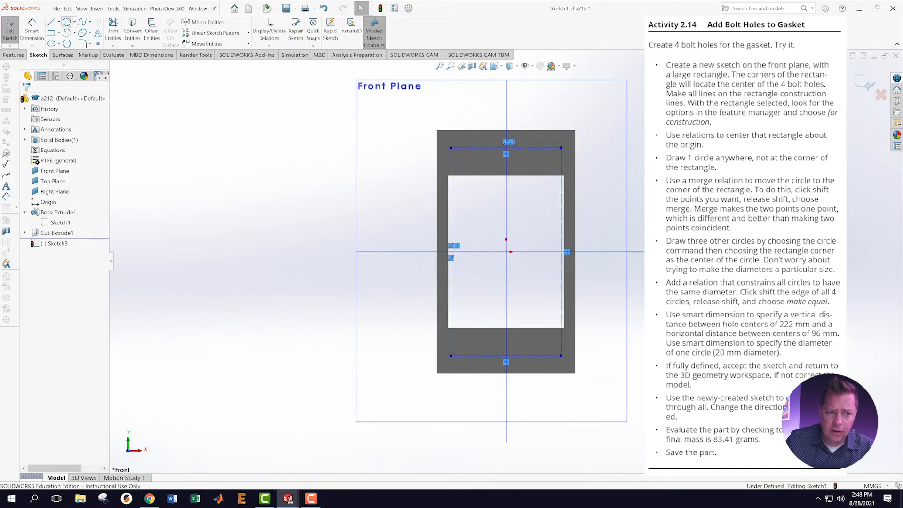
Step: Sketch a circle with a radius of about 16 mm outside the gasket, to the left of its upper part
{"action": "left_click", "coordinate": [66, 22]}
{"action": "left_click", "coordinate": [390, 176]}
{"action": "left_click", "coordinate": [404, 177]}
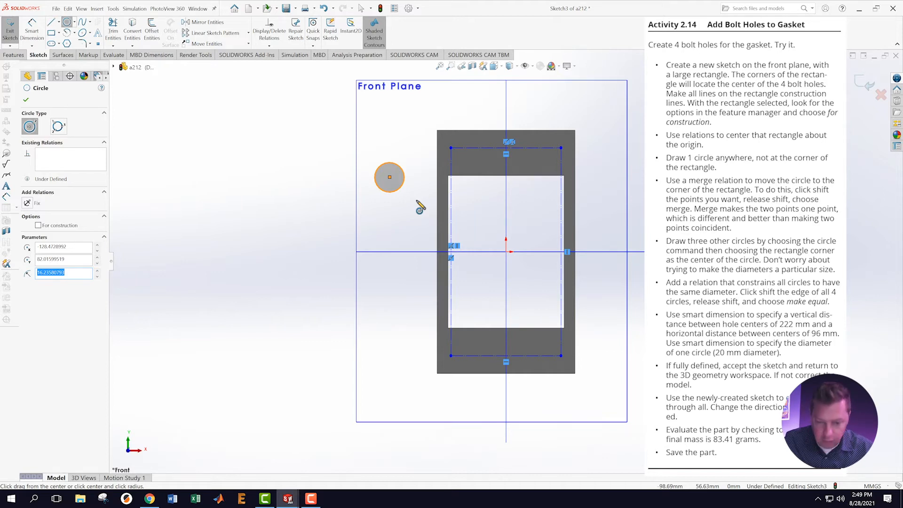
{"action": "key", "text": "Escape"}
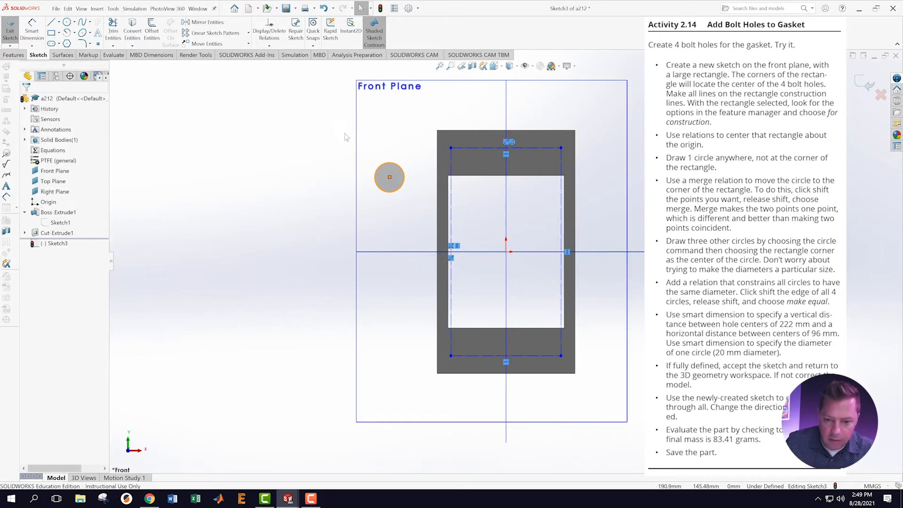
Step: Merge the circle's center point with the upper-left corner of the construction rectangle
{"action": "left_click", "coordinate": [389, 178]}
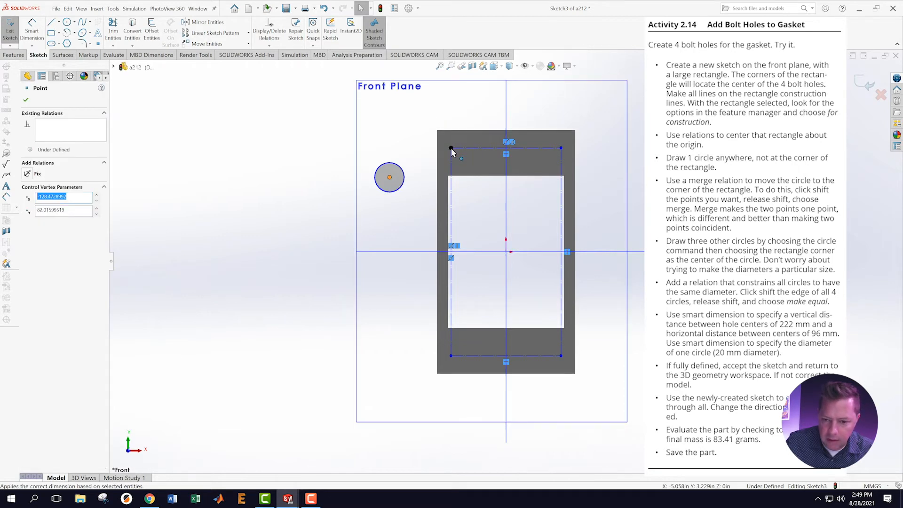
{"action": "left_click", "coordinate": [451, 147], "text": "shift"}
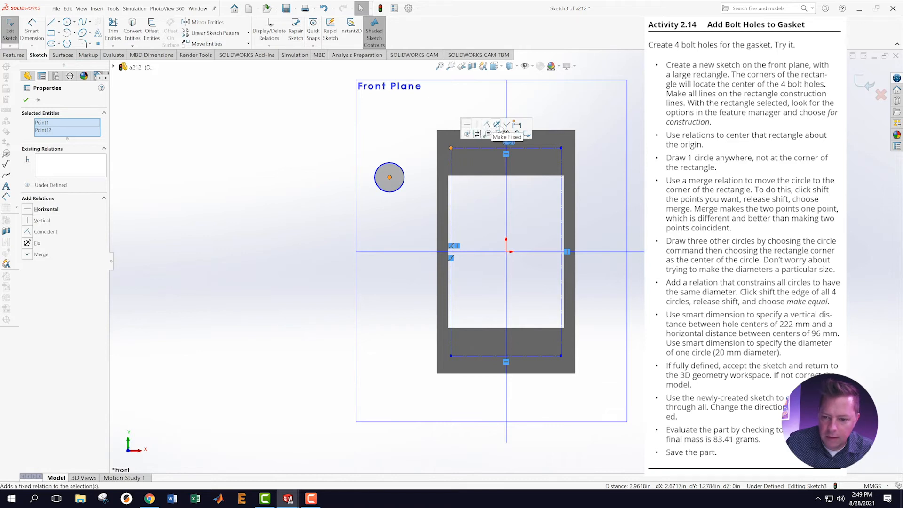
{"action": "left_click", "coordinate": [508, 131]}
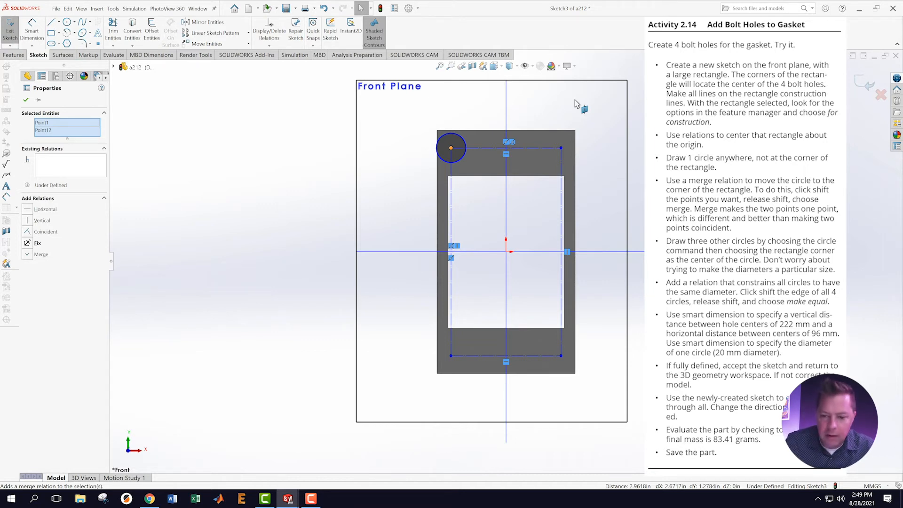
Step: Sketch circles centered on the rectangle's upper-right, lower-left and lower-right corners, with radii of about 31, 29 and 7 mm
{"action": "left_click", "coordinate": [67, 22]}
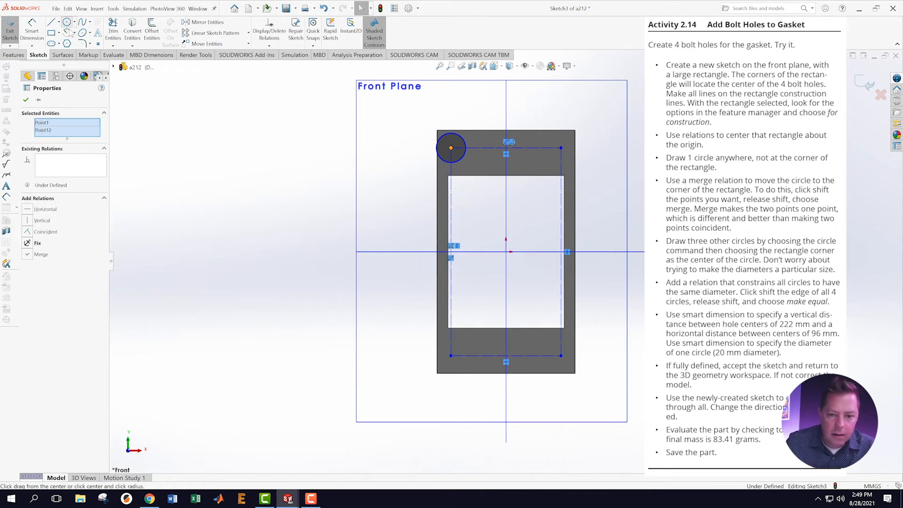
{"action": "left_click", "coordinate": [561, 147]}
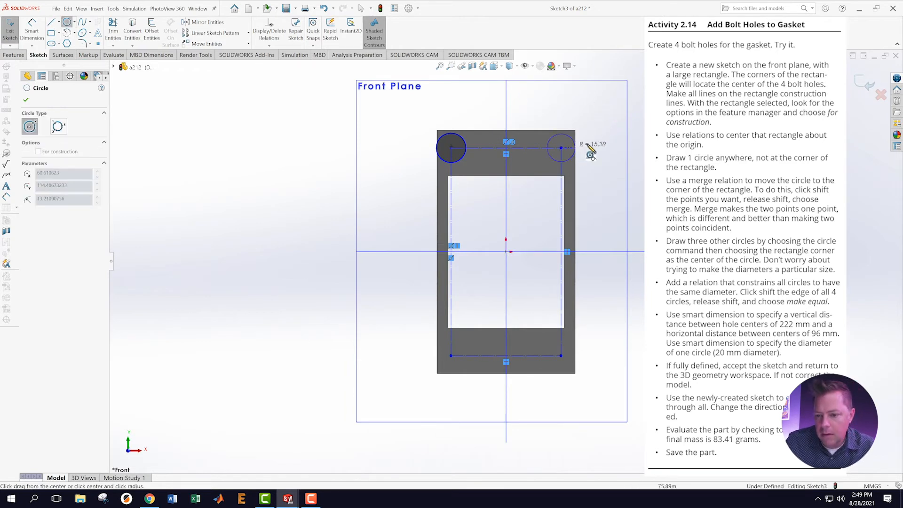
{"action": "left_click", "coordinate": [589, 147]}
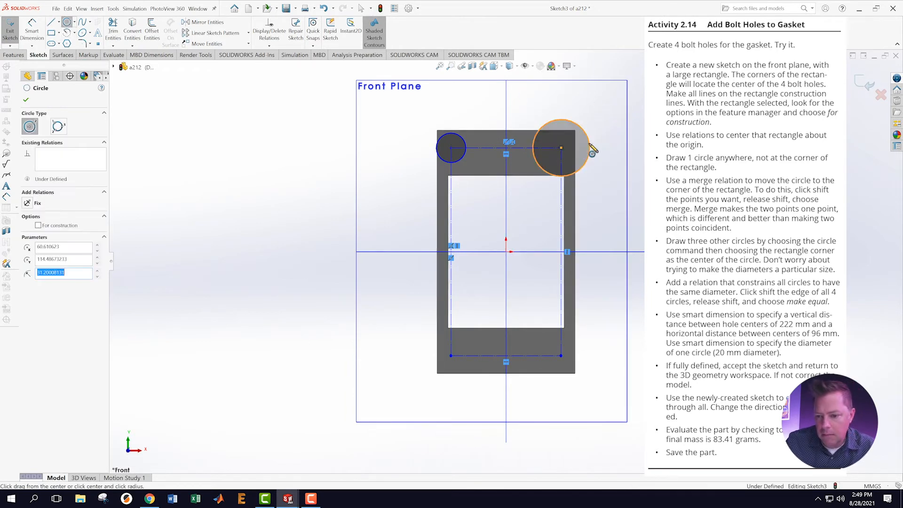
{"action": "left_click", "coordinate": [450, 356]}
{"action": "left_click", "coordinate": [476, 356]}
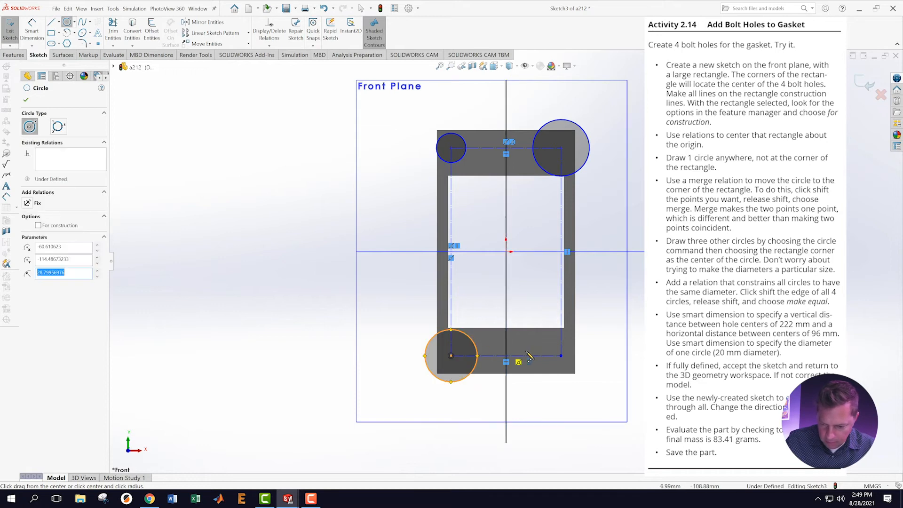
{"action": "left_click", "coordinate": [561, 356]}
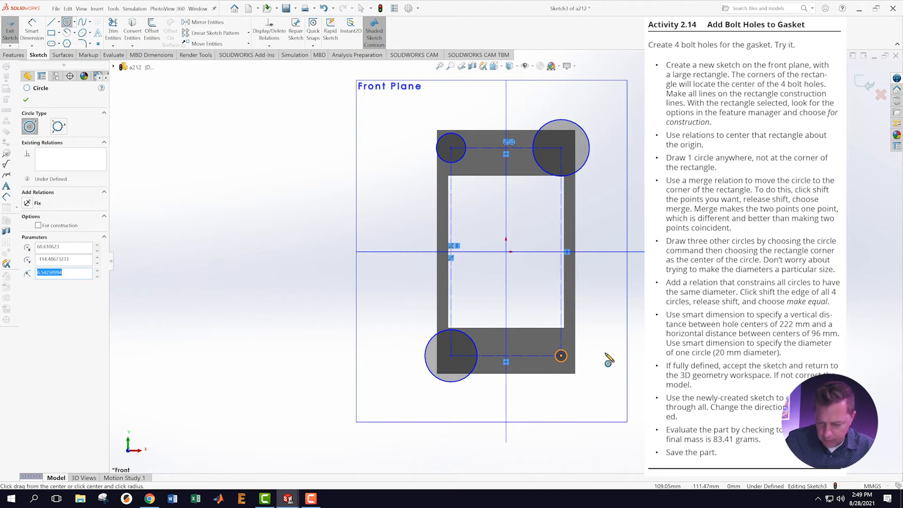
{"action": "key", "text": "Escape"}
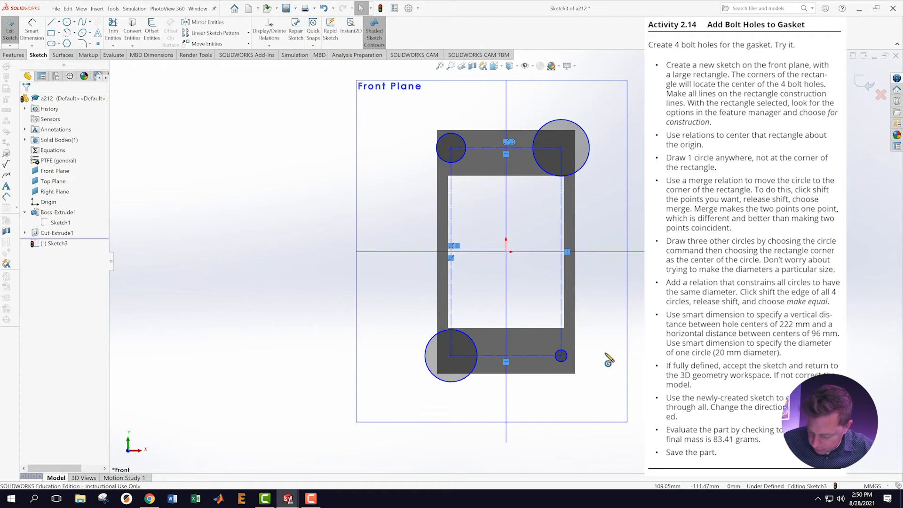
Step: Add an Equal relation to the four circles at the corners of the construction rectangle
{"action": "left_click", "coordinate": [444, 135]}
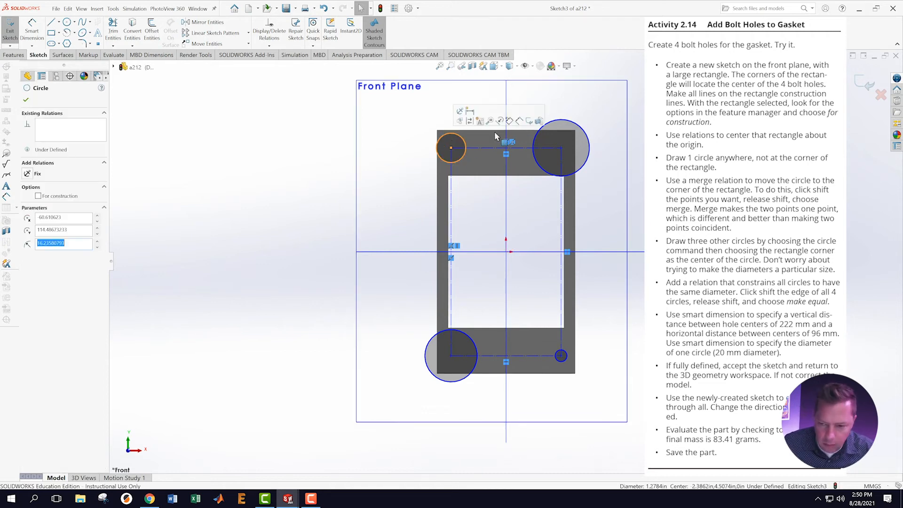
{"action": "left_click", "coordinate": [564, 123], "text": "shift"}
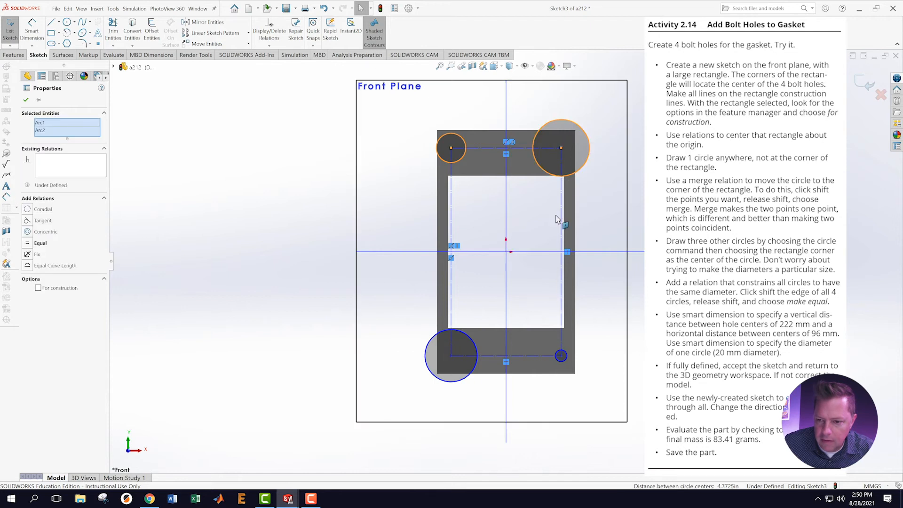
{"action": "left_click", "coordinate": [430, 347], "text": "shift"}
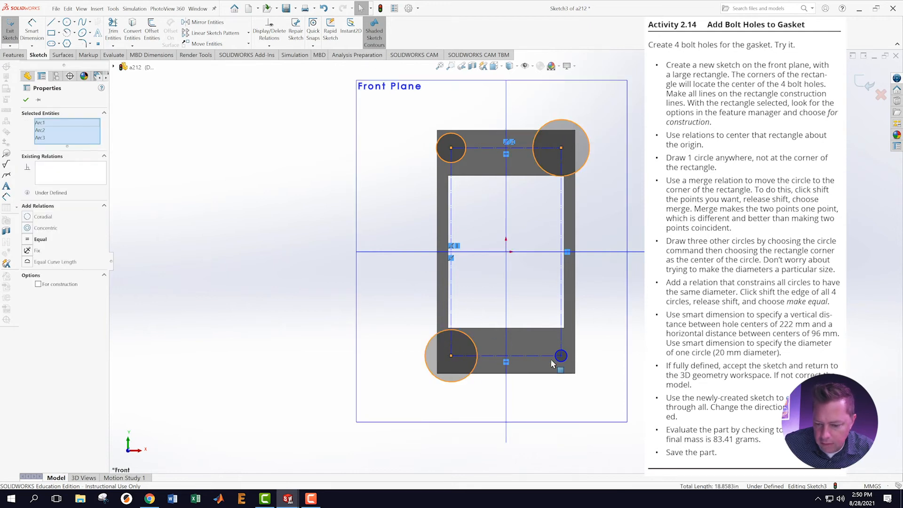
{"action": "left_click", "coordinate": [565, 360], "text": "shift"}
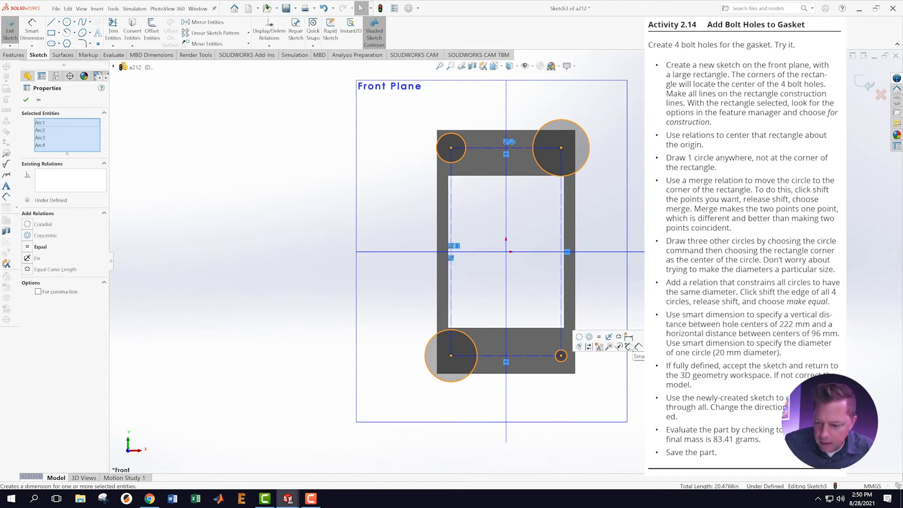
{"action": "left_click", "coordinate": [599, 338]}
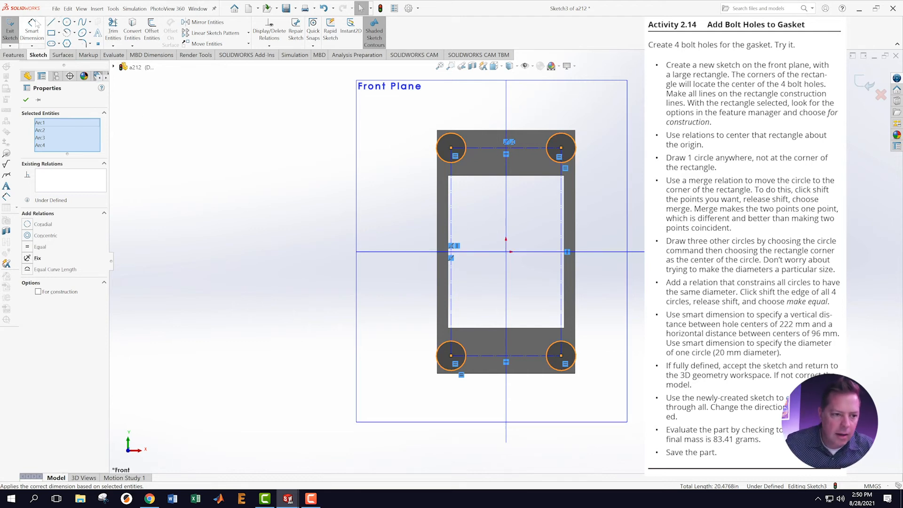
Step: Dimension the horizontal distance between the two upper circle centers to 96 mm
{"action": "left_click", "coordinate": [34, 30]}
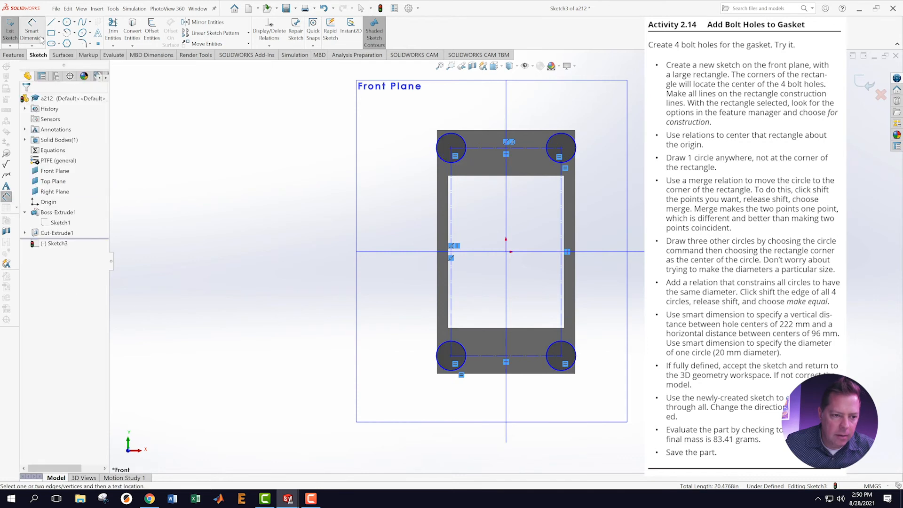
{"action": "left_click", "coordinate": [450, 149]}
{"action": "left_click", "coordinate": [561, 148]}
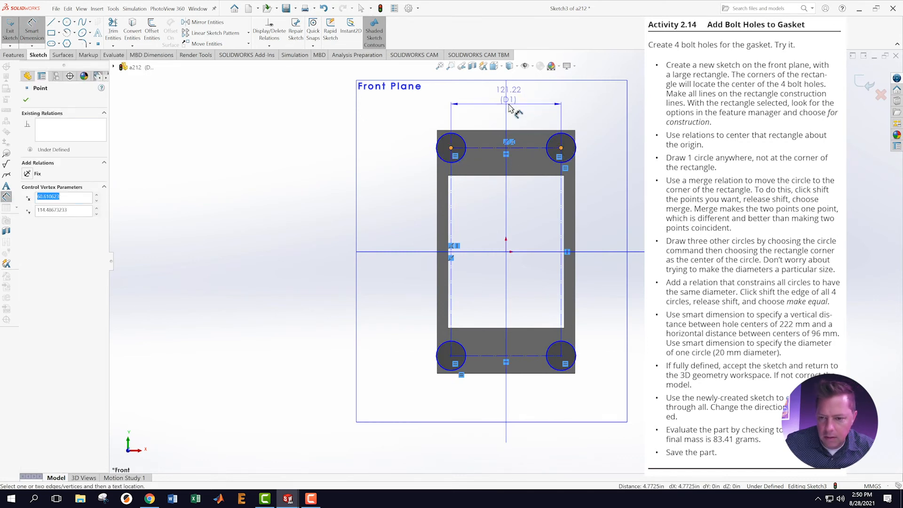
{"action": "left_click", "coordinate": [509, 106]}
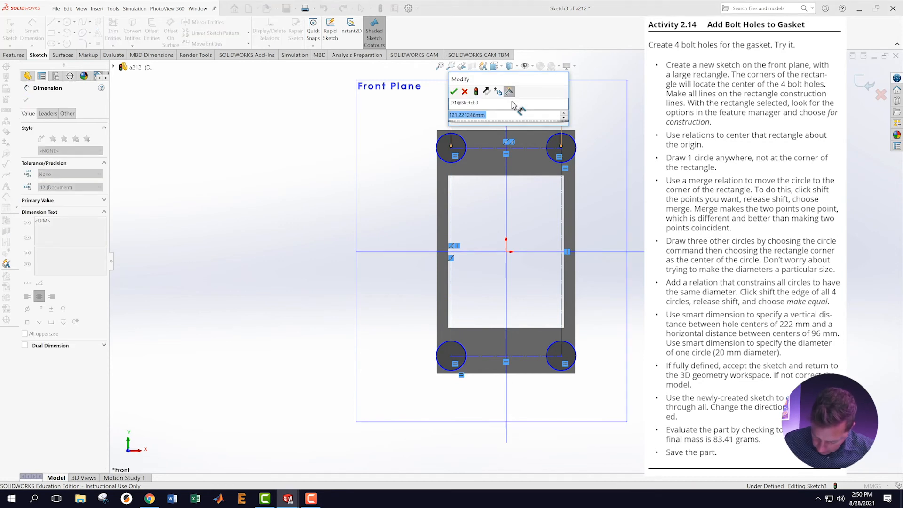
{"action": "type", "text": "96"}
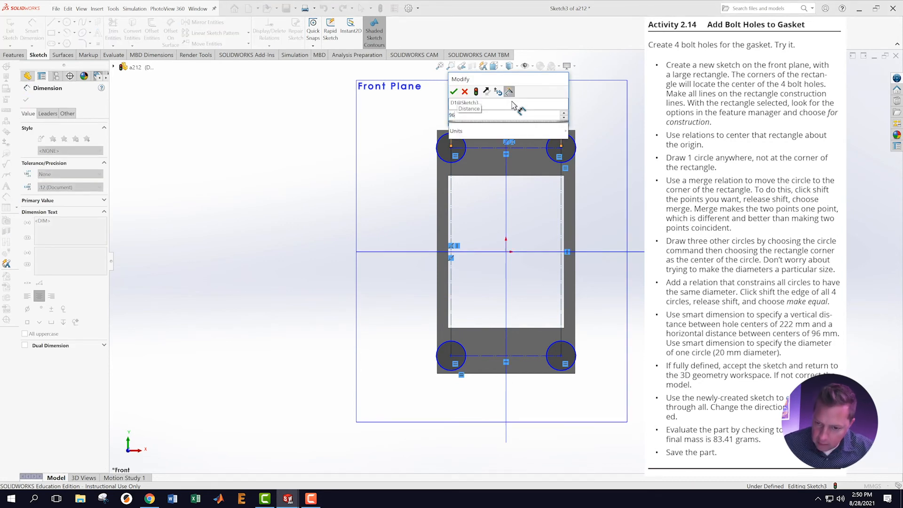
{"action": "key", "text": "Return"}
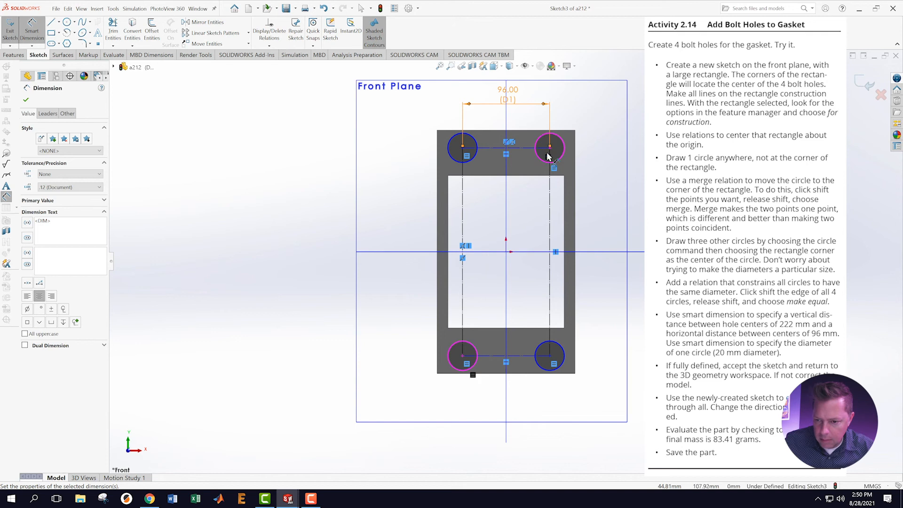
Step: Dimension the vertical distance between the upper-right and lower-right circle centers to 222 mm
{"action": "left_click", "coordinate": [548, 148]}
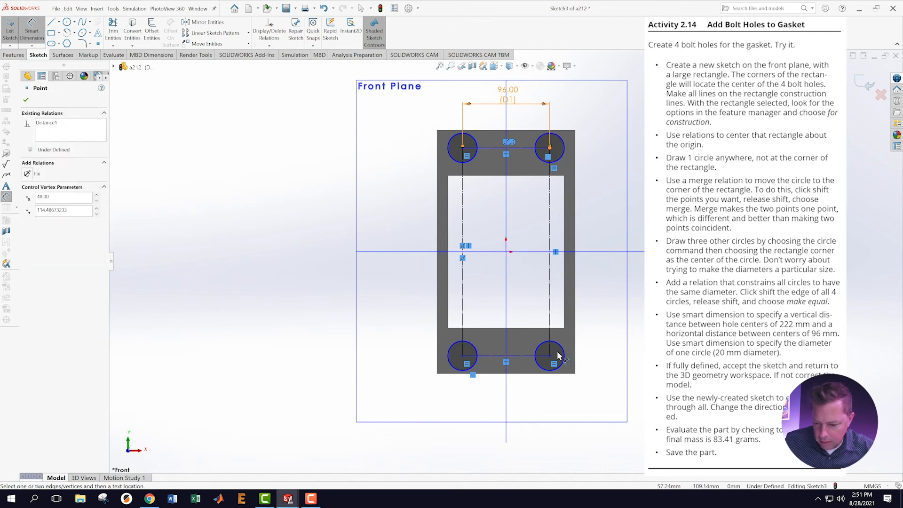
{"action": "left_click", "coordinate": [549, 355]}
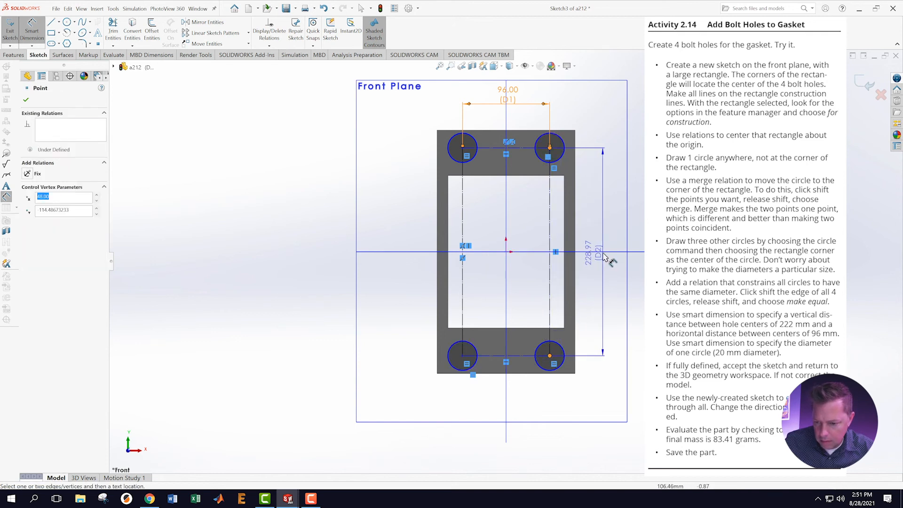
{"action": "left_click", "coordinate": [603, 258]}
{"action": "type", "text": "222"}
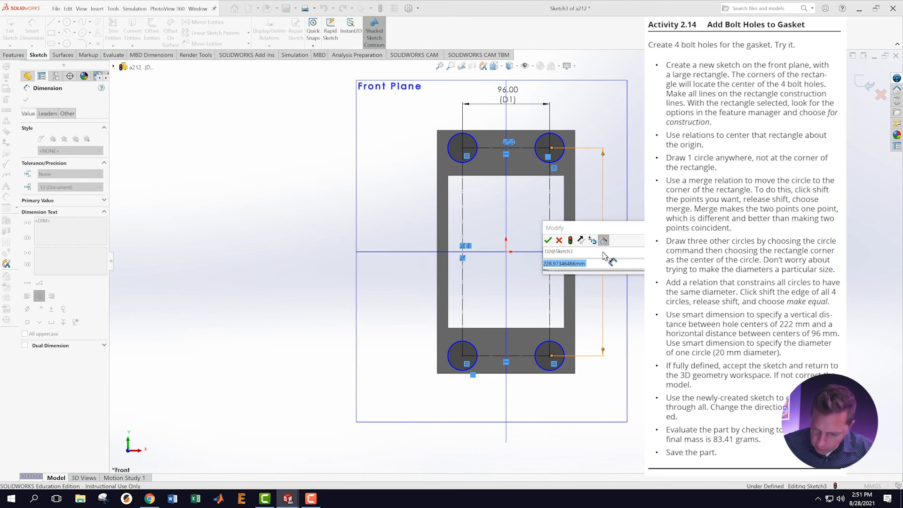
{"action": "key", "text": "Return"}
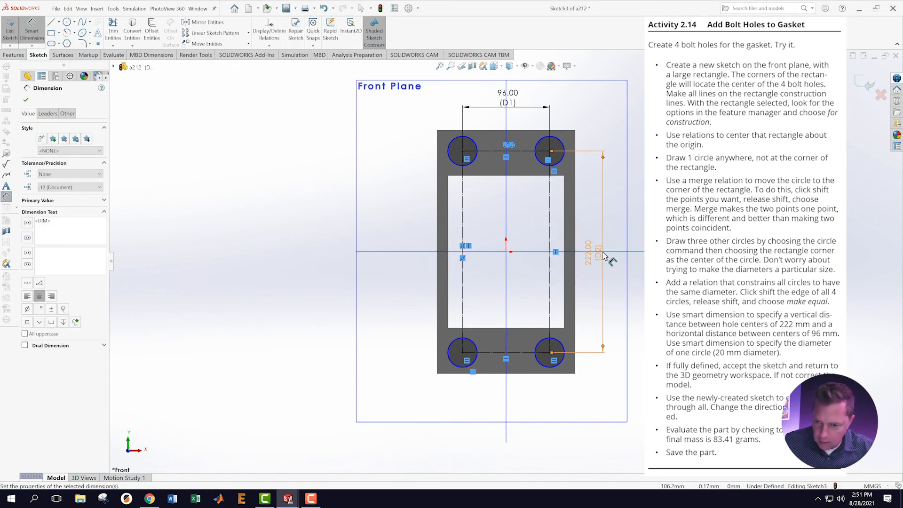
Step: Dimension the upper-right circle's diameter to 20 mm and exit the sketch
{"action": "left_click", "coordinate": [561, 144]}
{"action": "left_click", "coordinate": [596, 116]}
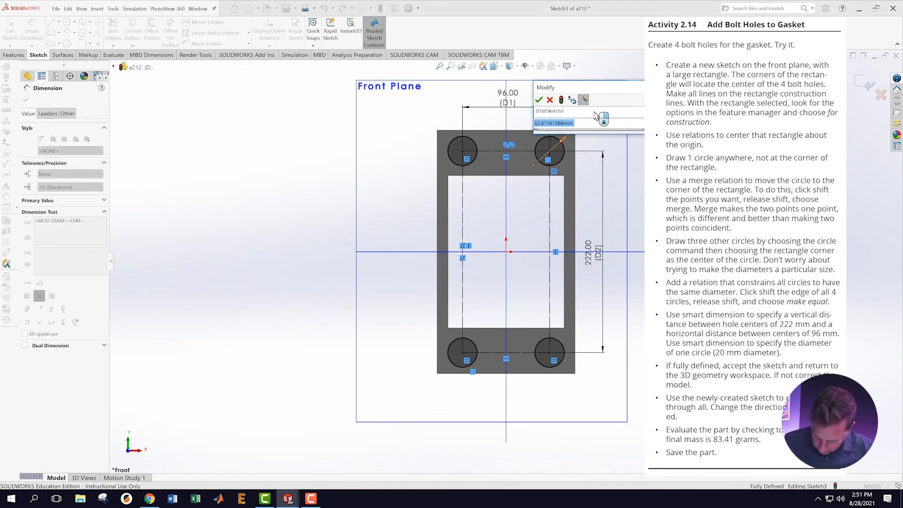
{"action": "type", "text": "20"}
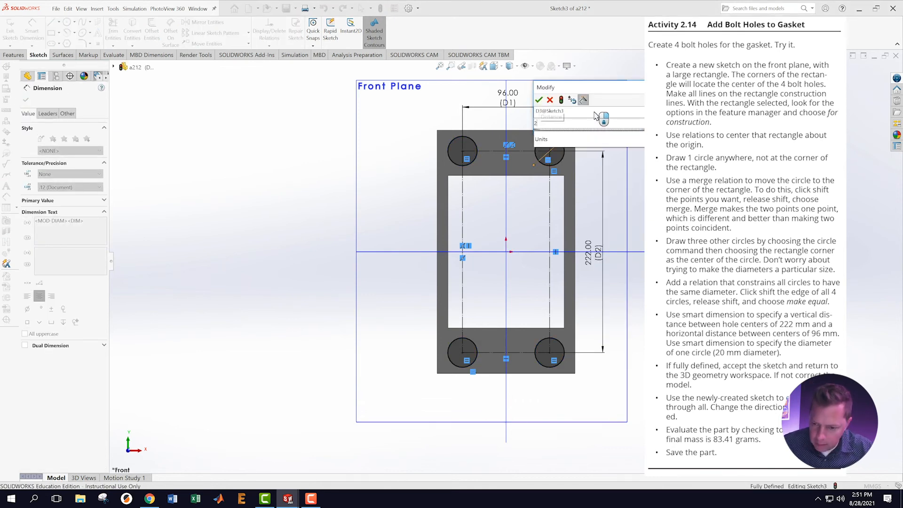
{"action": "key", "text": "Return"}
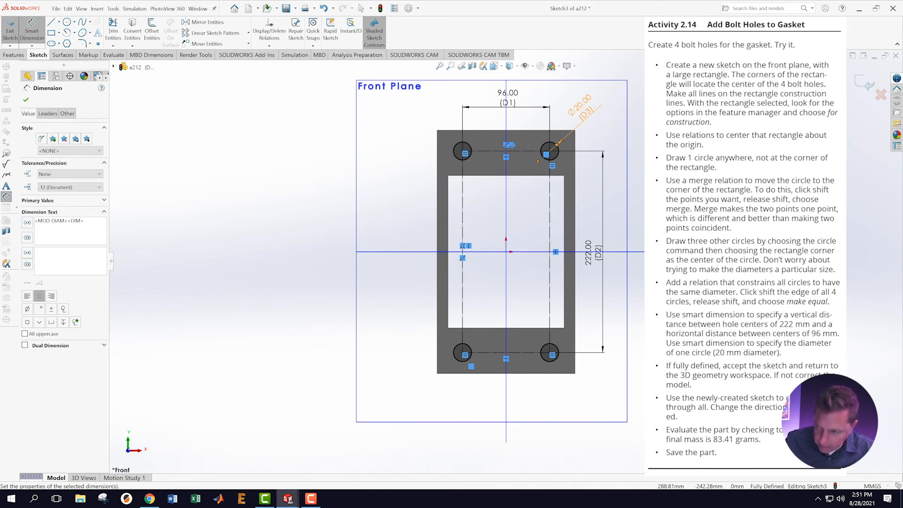
{"action": "left_click", "coordinate": [867, 87]}
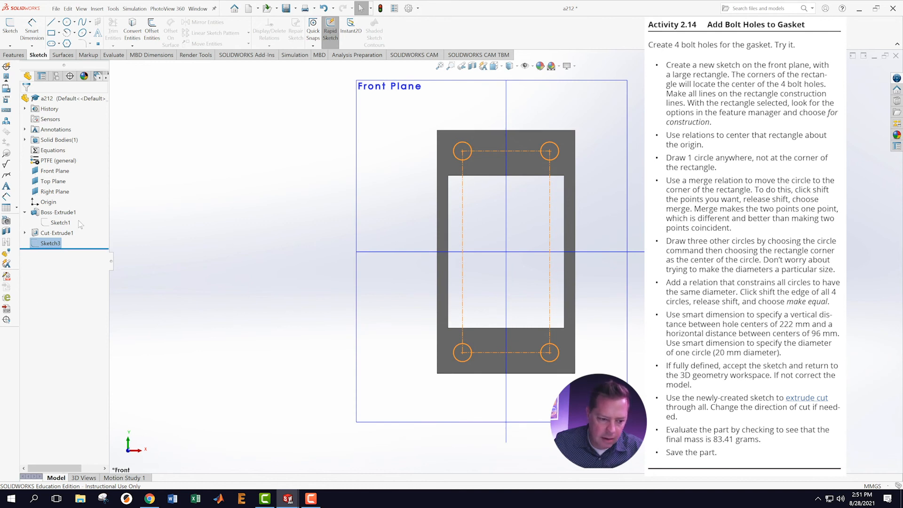
Step: Cut the four bolt holes from the circle sketch with an Extruded Cut set to Through All
{"action": "left_click", "coordinate": [252, 288]}
{"action": "left_click", "coordinate": [47, 245]}
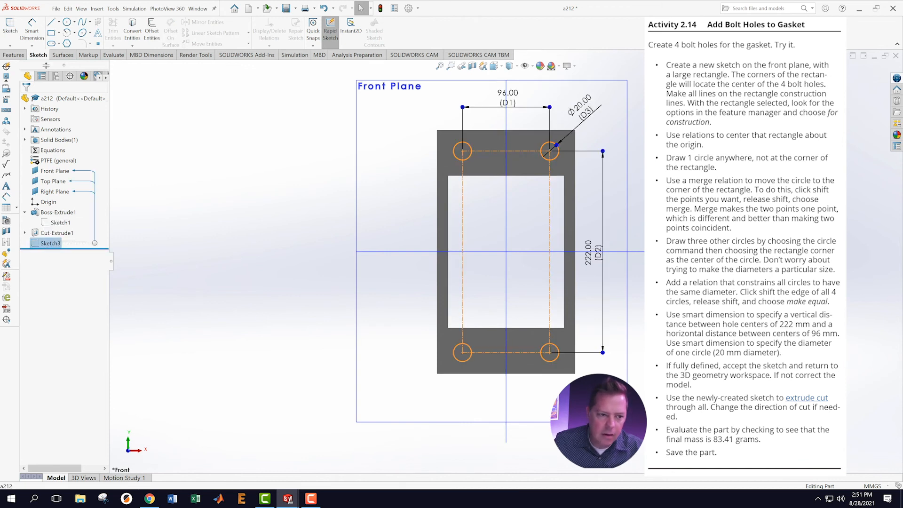
{"action": "left_click", "coordinate": [14, 55]}
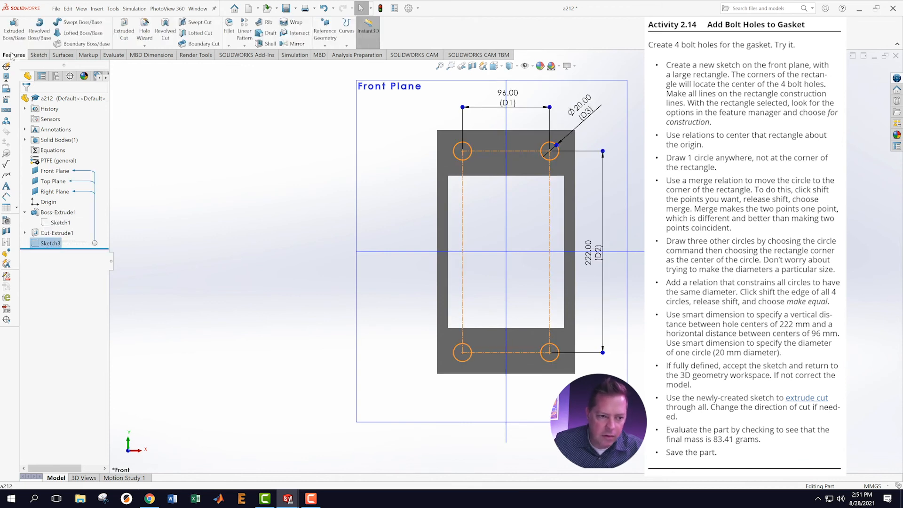
{"action": "left_click", "coordinate": [124, 28]}
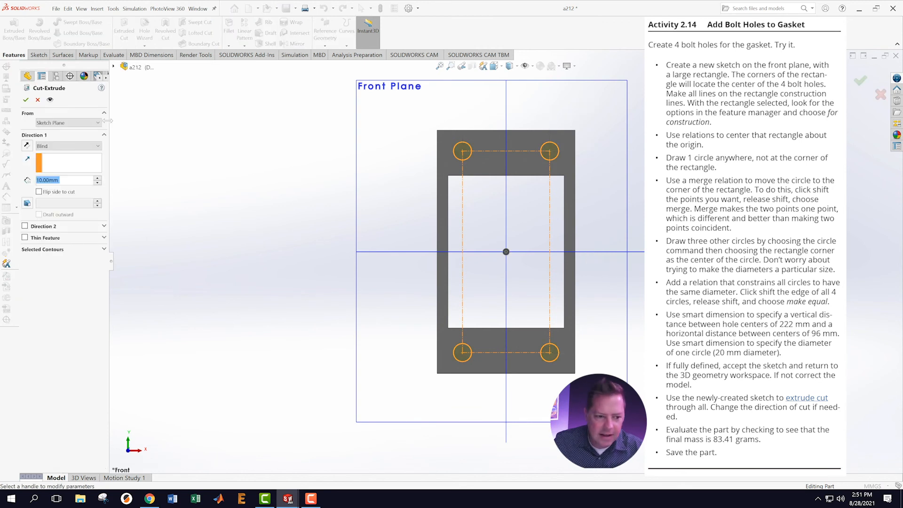
{"action": "left_click", "coordinate": [98, 146]}
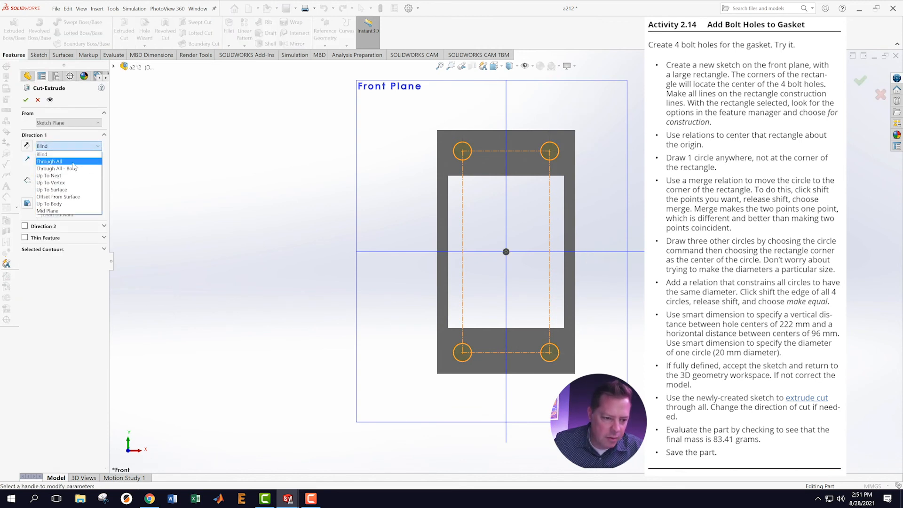
{"action": "left_click", "coordinate": [56, 159]}
{"action": "left_click", "coordinate": [25, 100]}
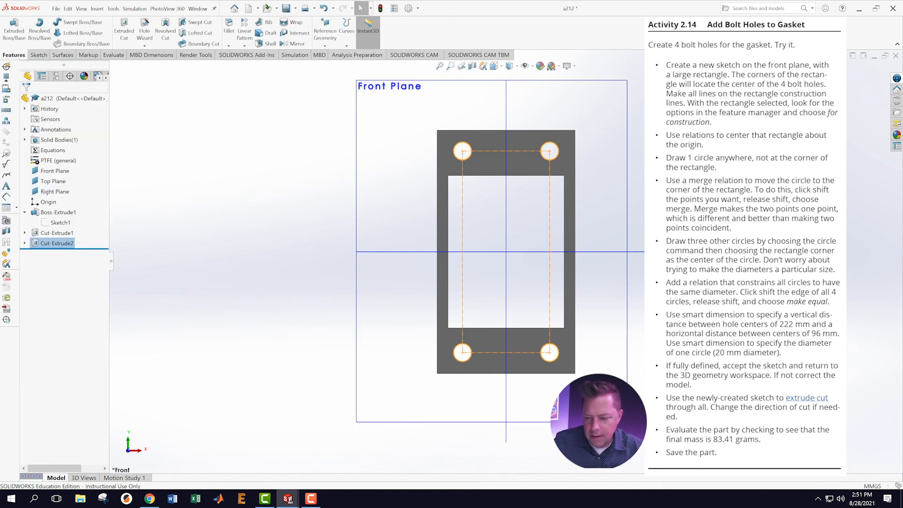
{"action": "key", "text": "Escape"}
Step: Show the gasket in isometric view and check its mass in the part's mass properties
{"action": "key", "text": "ctrl+7"}
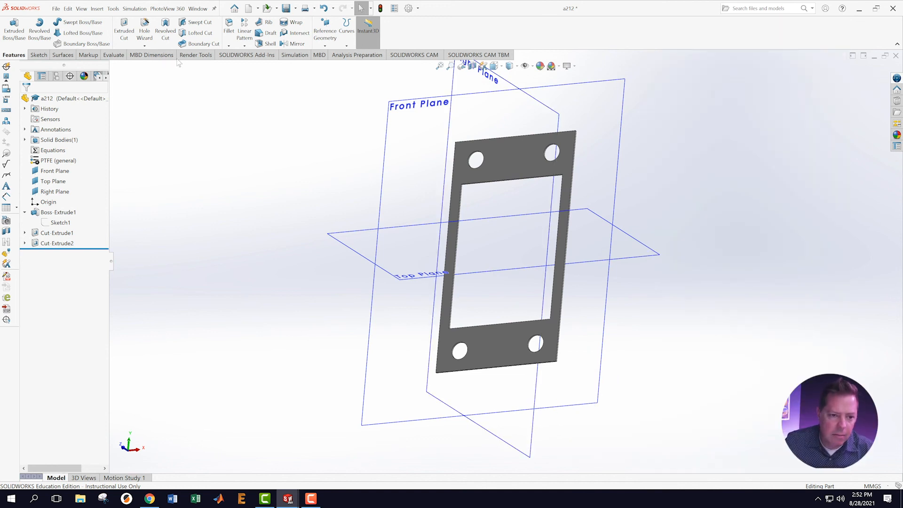
{"action": "left_click", "coordinate": [114, 55]}
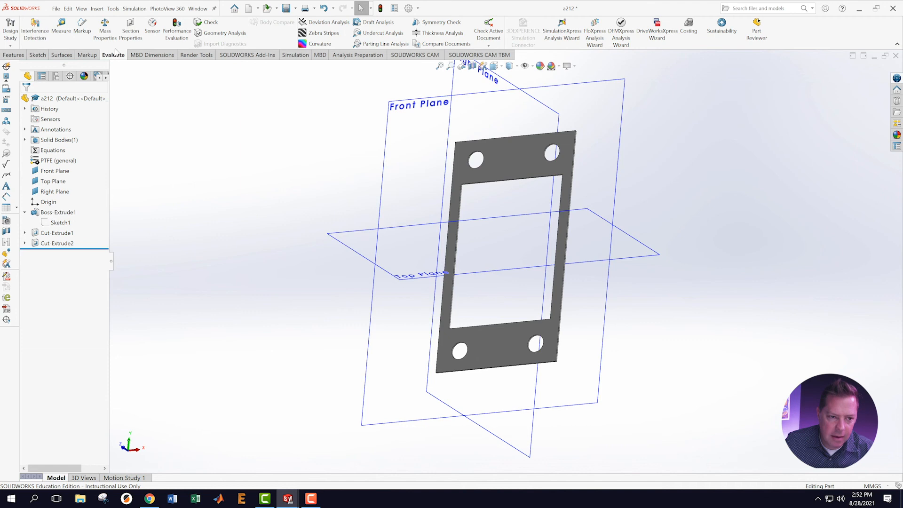
{"action": "left_click", "coordinate": [104, 29]}
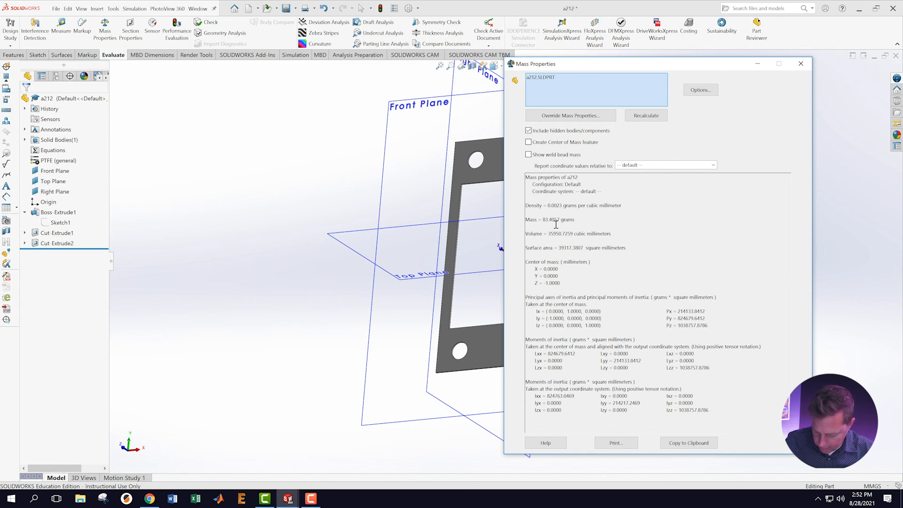
{"action": "left_click", "coordinate": [800, 64]}
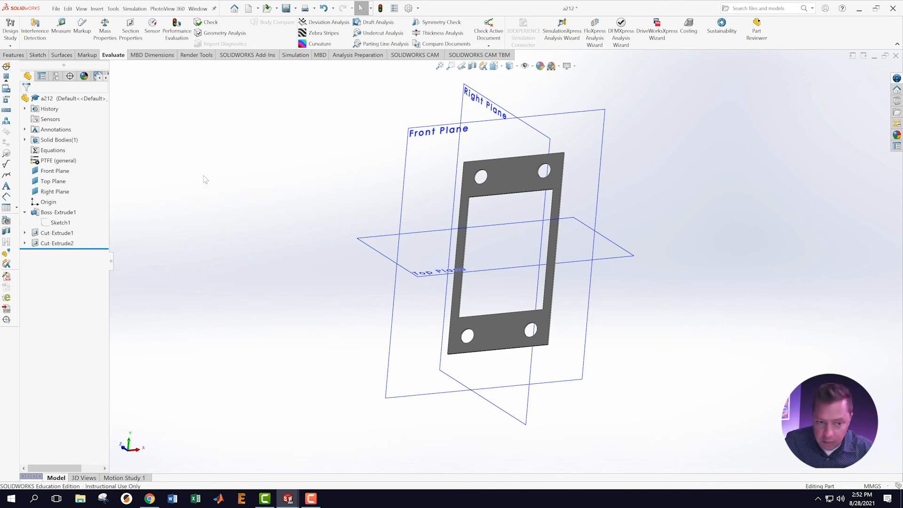
Step: Save the part under the new file name a214
{"action": "left_click", "coordinate": [55, 8]}
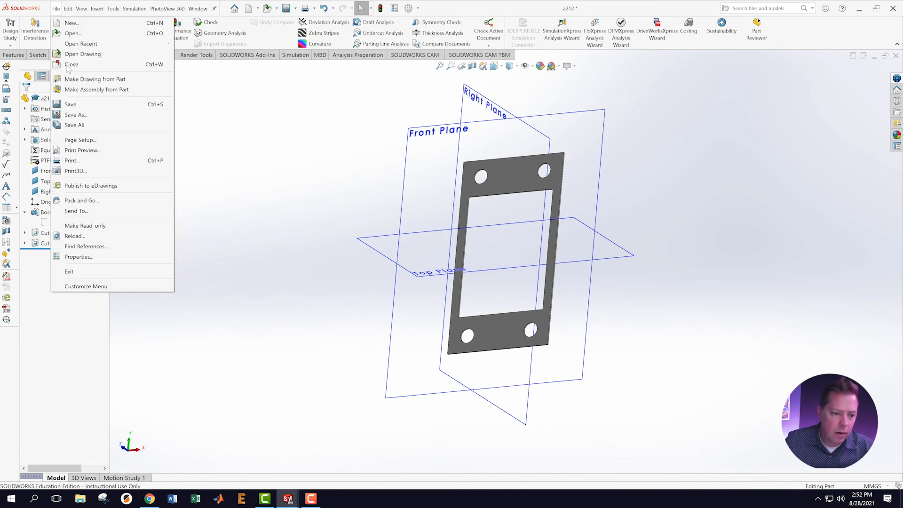
{"action": "left_click", "coordinate": [73, 114]}
{"action": "type", "text": "a214"}
{"action": "key", "text": "Return"}
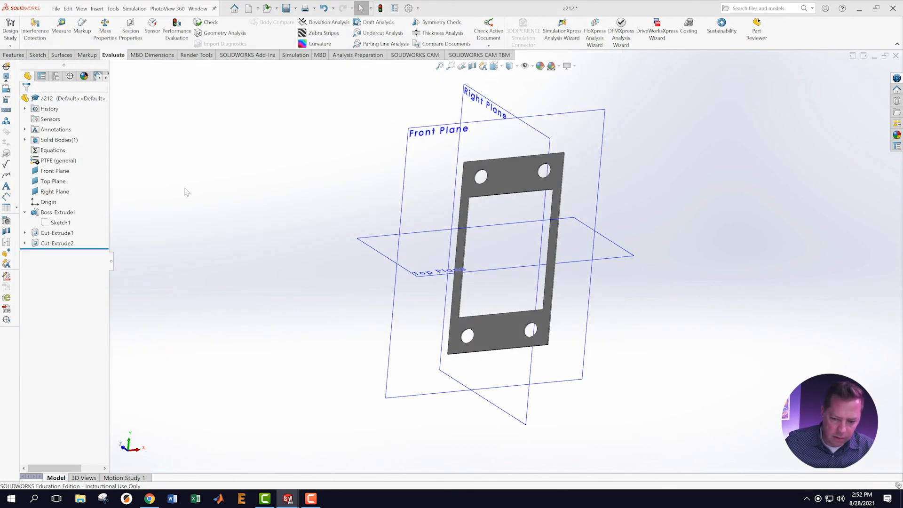